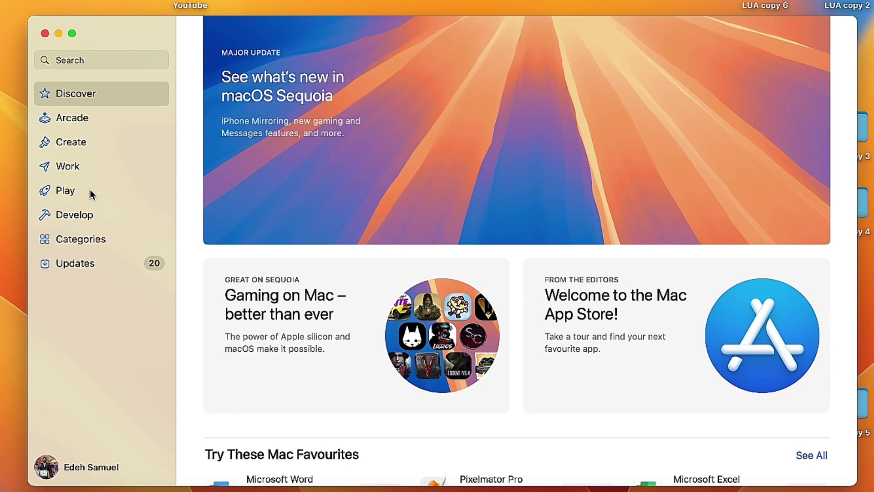
Browse the store's Play and Categories sections, then bring up Spotlight search
{"action": "left_click", "coordinate": [91, 193]}
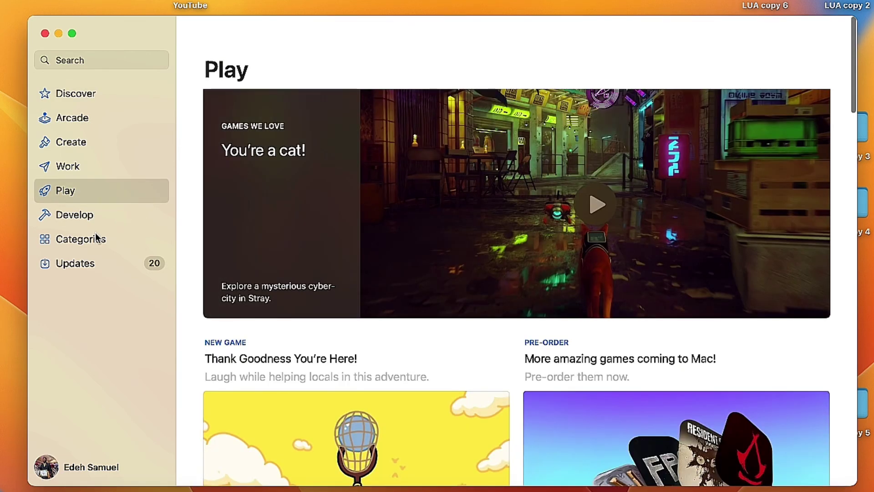
{"action": "left_click", "coordinate": [96, 236]}
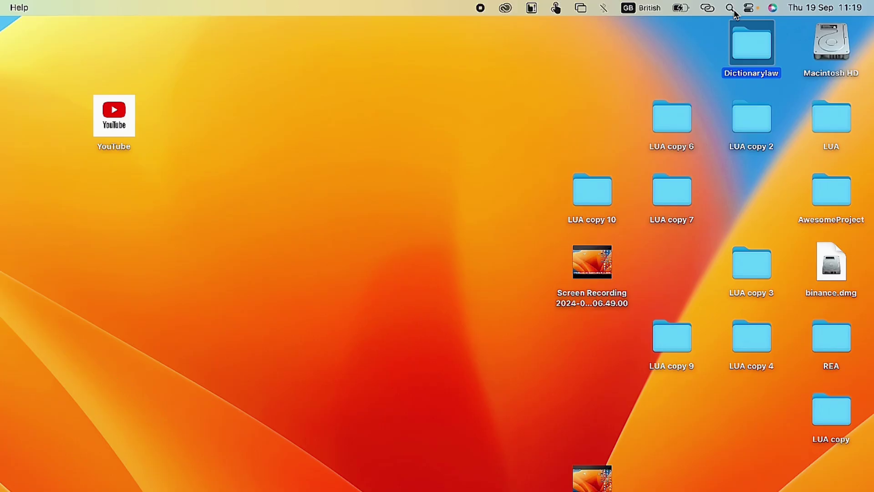
{"action": "left_click", "coordinate": [729, 8]}
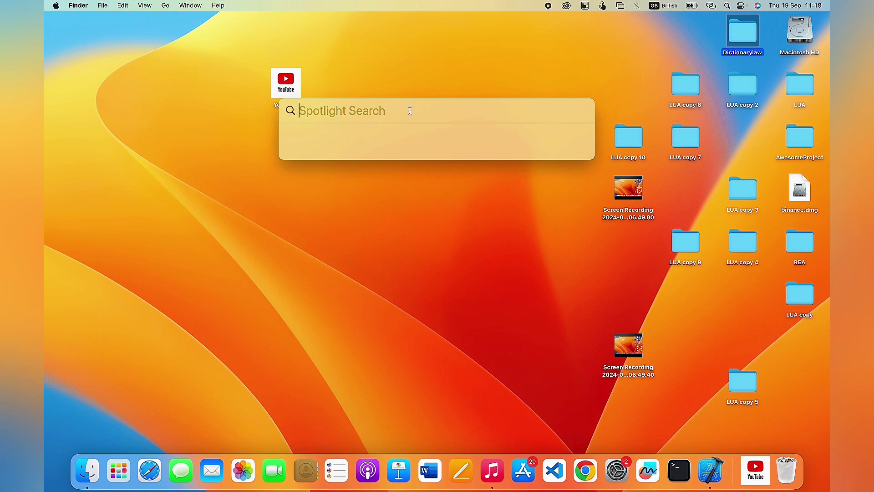
Search Spotlight for 'app store' and launch the App Store from the results
{"action": "type", "text": "app store"}
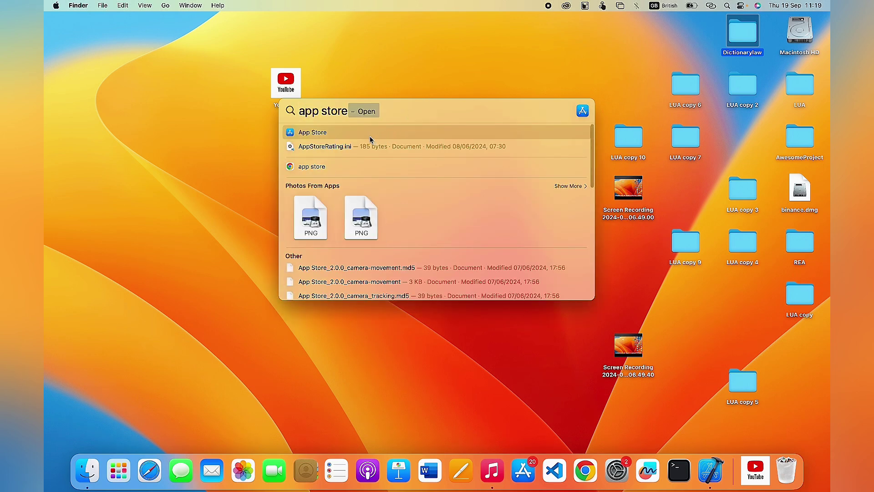
{"action": "left_click", "coordinate": [363, 133]}
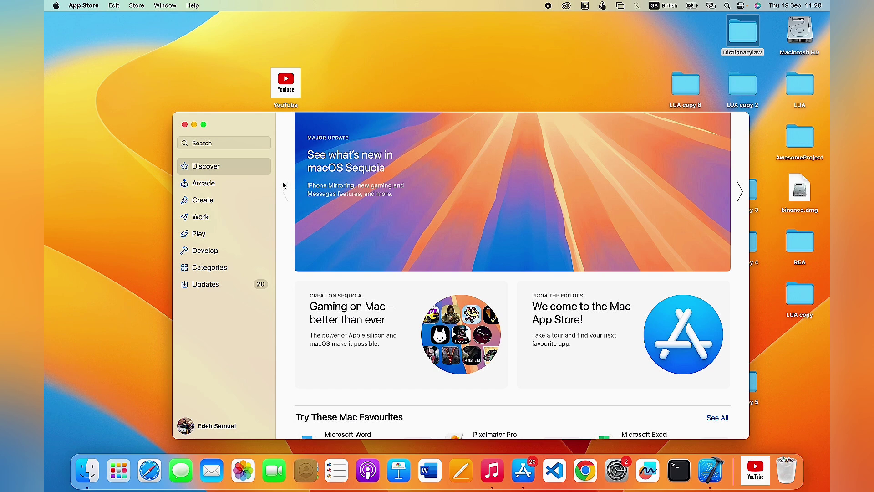
Visit Play and Categories, then return to Discover and scroll down to Essential Safari Extensions
{"action": "left_click", "coordinate": [217, 235]}
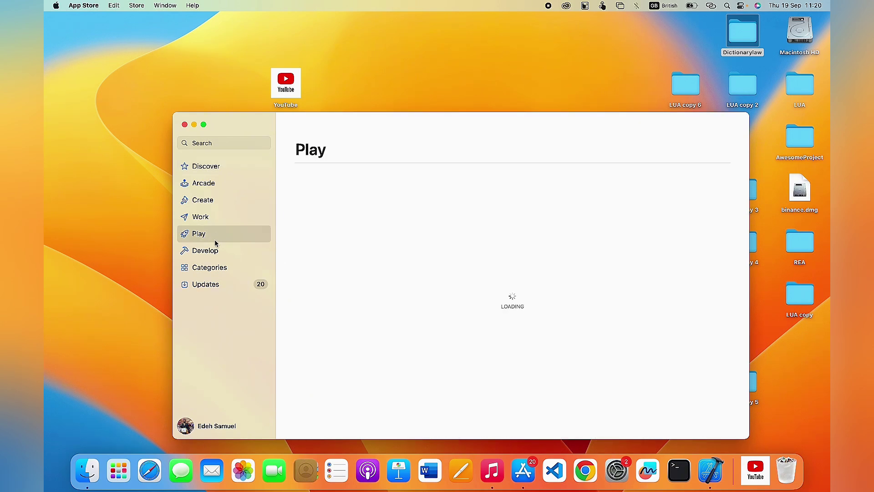
{"action": "left_click", "coordinate": [220, 268]}
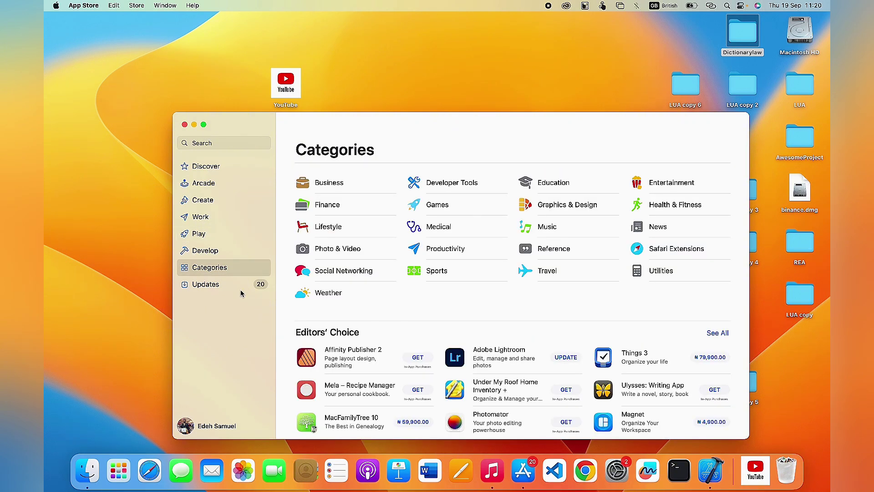
{"action": "left_click", "coordinate": [237, 173]}
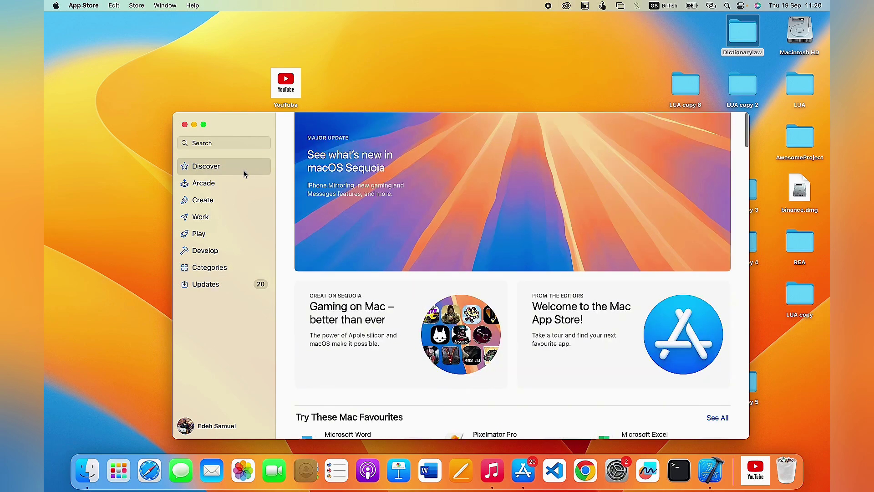
{"action": "scroll", "coordinate": [426, 255], "scroll_direction": "down", "scroll_amount": 3}
{"action": "scroll", "coordinate": [428, 258], "scroll_direction": "down", "scroll_amount": 2}
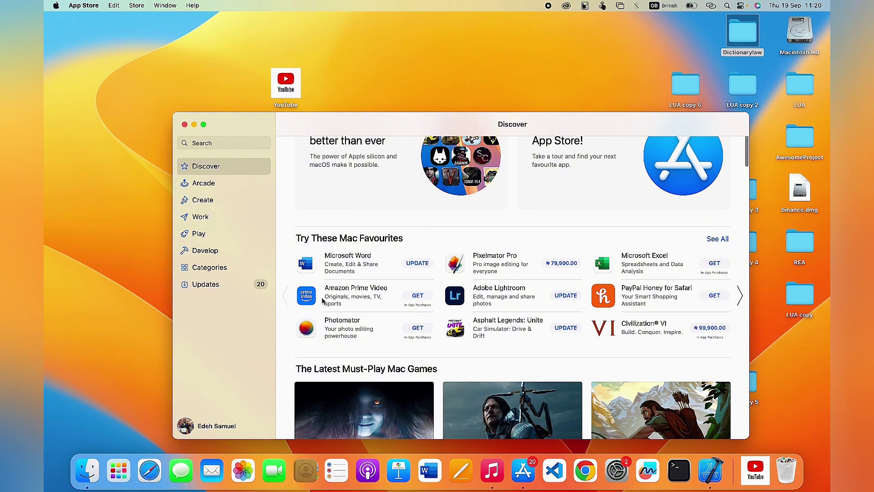
{"action": "scroll", "coordinate": [324, 301], "scroll_direction": "down", "scroll_amount": 10}
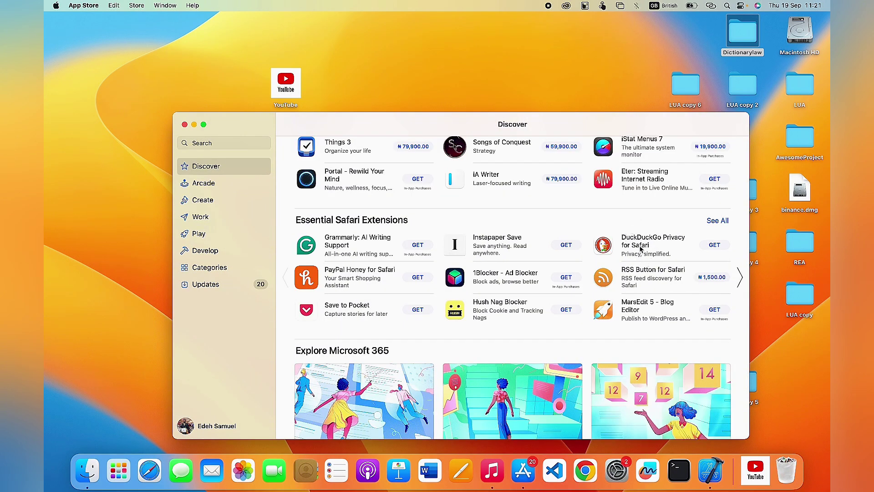
Get and install the free DuckDuckGo Privacy for Safari extension from its product page
{"action": "left_click", "coordinate": [653, 237]}
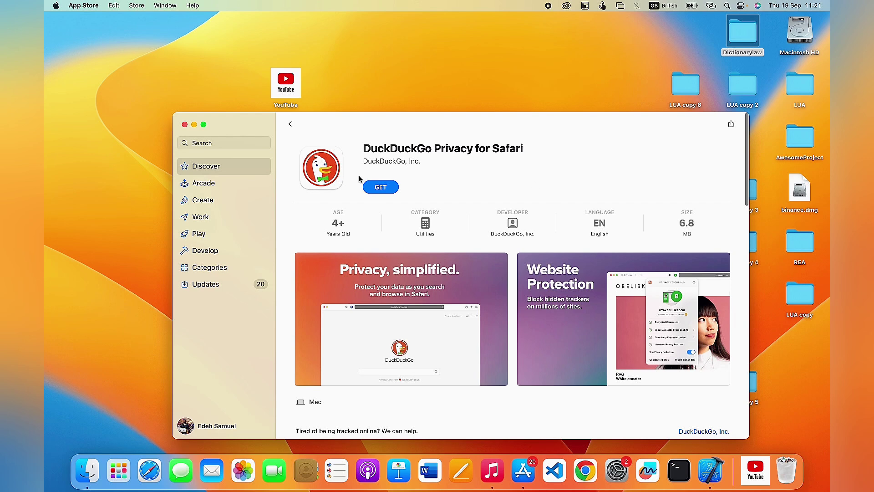
{"action": "left_click", "coordinate": [386, 188]}
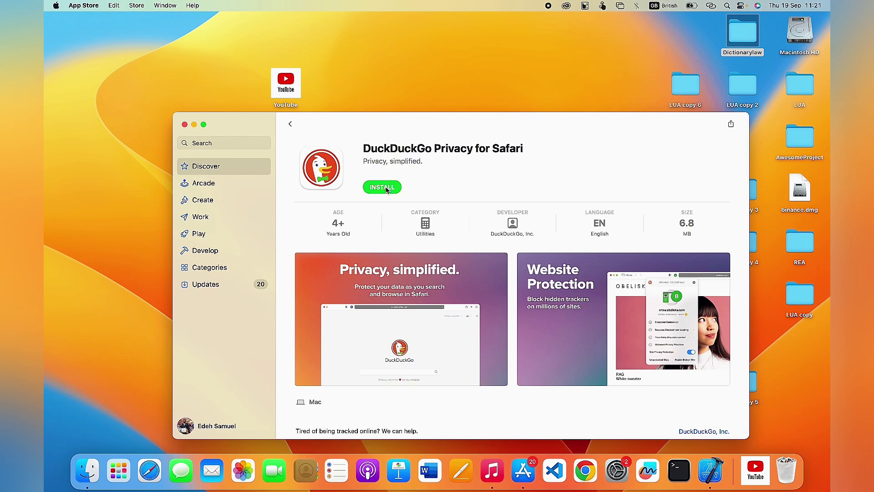
{"action": "left_click", "coordinate": [385, 189]}
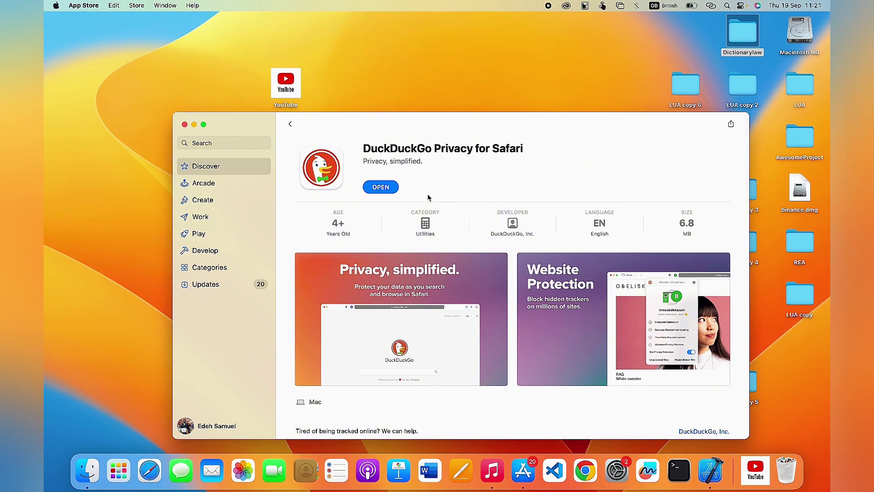
{"action": "left_click", "coordinate": [382, 188]}
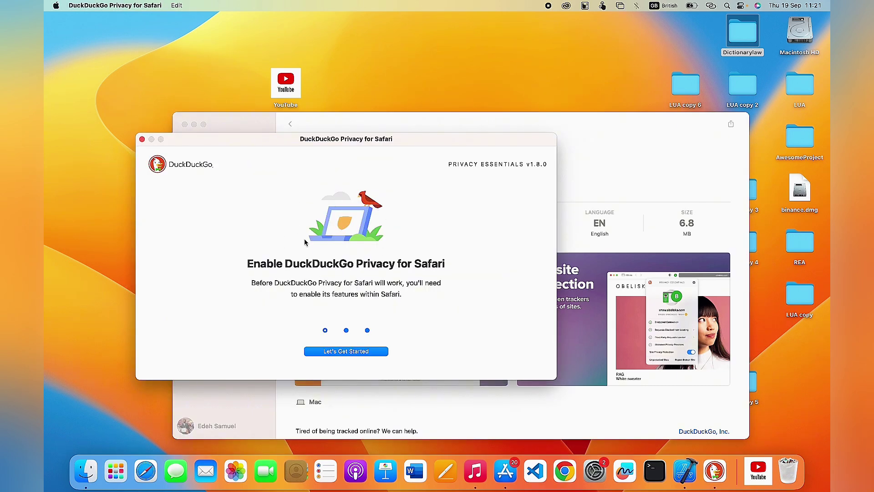
{"action": "left_click", "coordinate": [142, 139]}
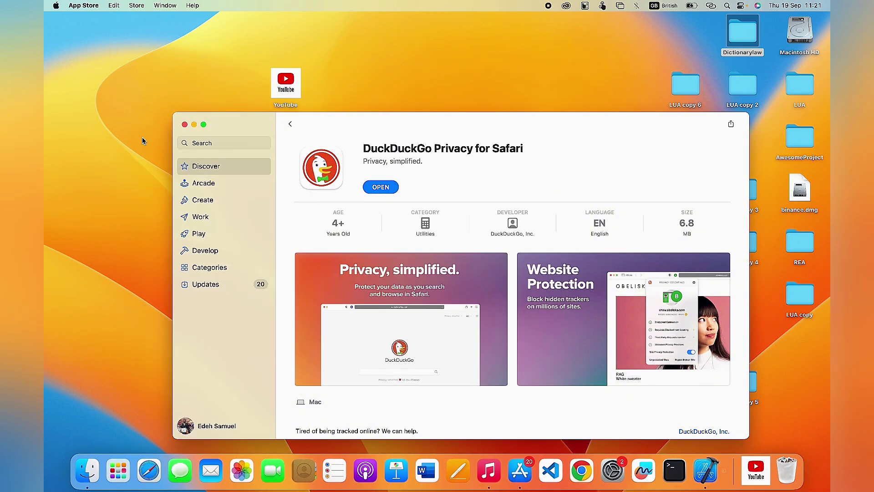
Close the App Store window and launch Safari from the Dock
{"action": "left_click", "coordinate": [184, 124]}
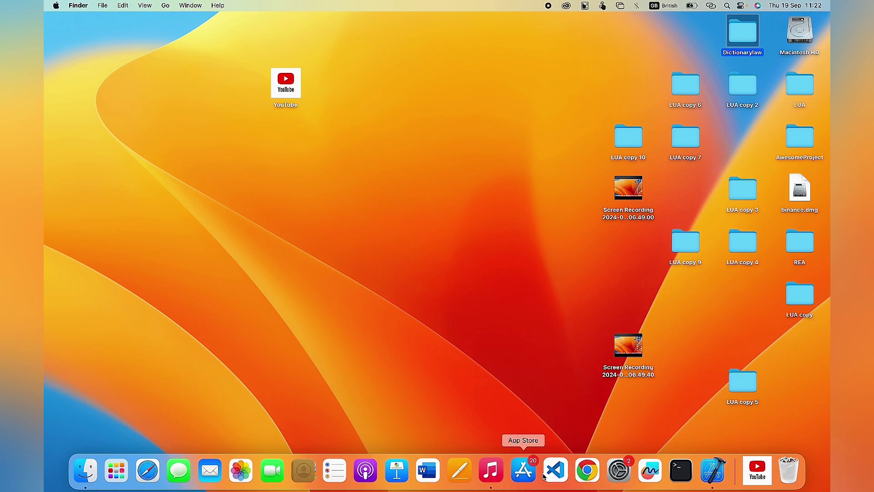
{"action": "left_click", "coordinate": [153, 461]}
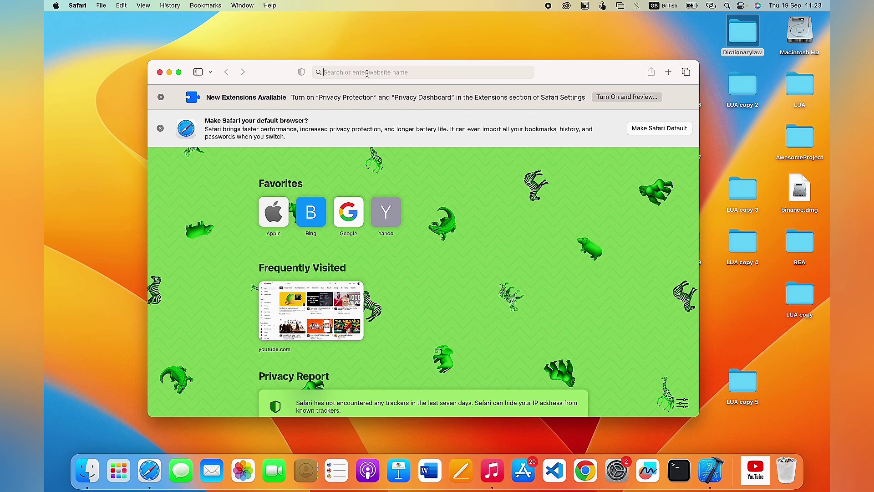
Search 'vs code' in Safari and open the official code.visualstudio.com download page
{"action": "type", "text": "v"}
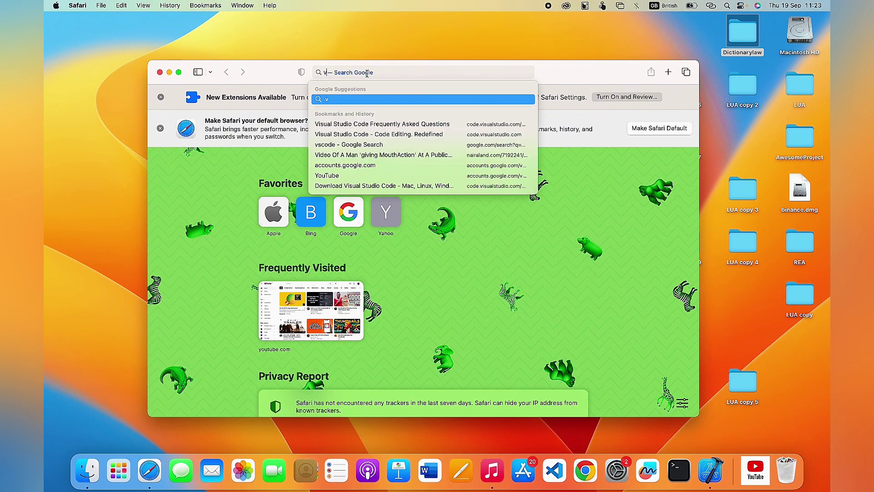
{"action": "type", "text": "s code"}
{"action": "key", "text": "Return"}
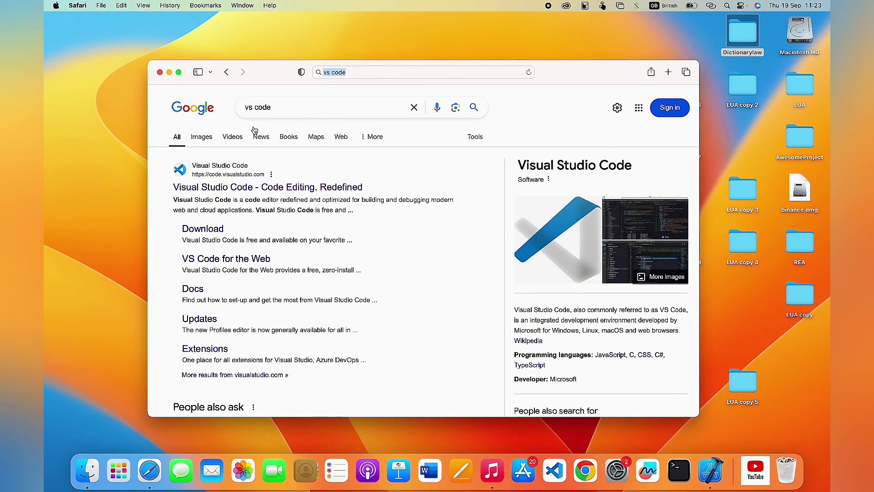
{"action": "left_click", "coordinate": [239, 187]}
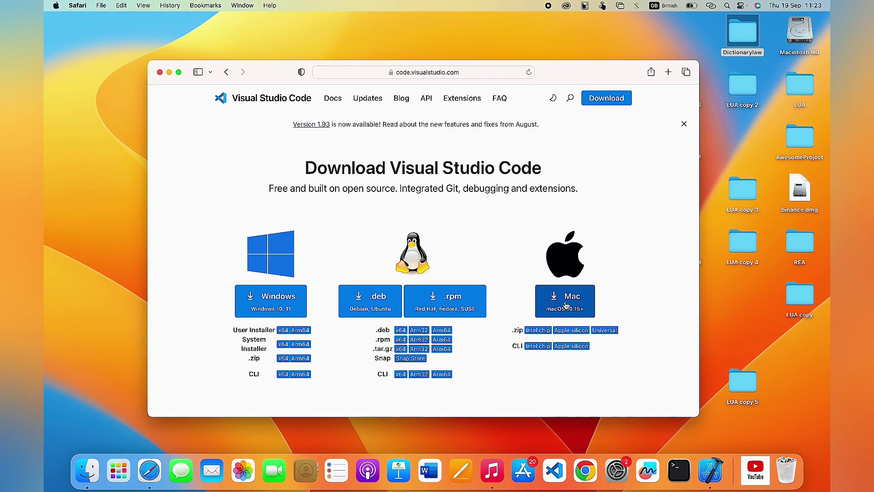
Download VSCode-darwin-universal.zip for Mac, check its progress in Downloads, then bring up Finder
{"action": "left_click", "coordinate": [565, 305]}
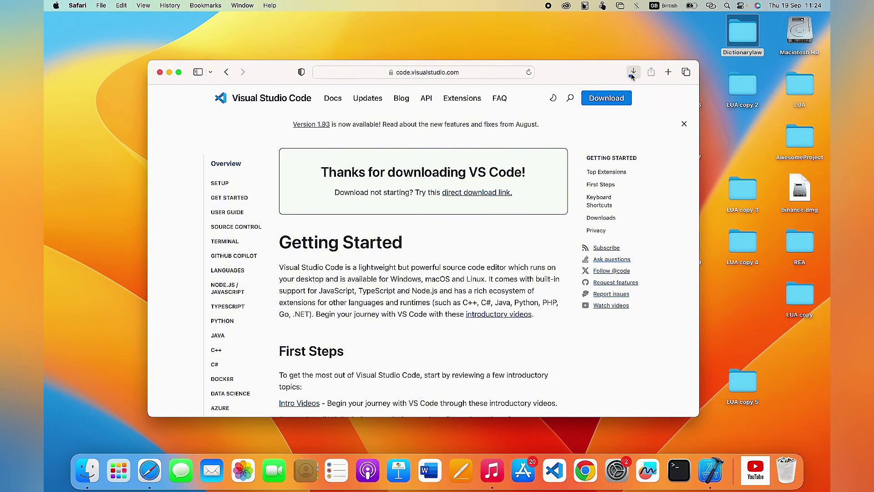
{"action": "left_click", "coordinate": [633, 74]}
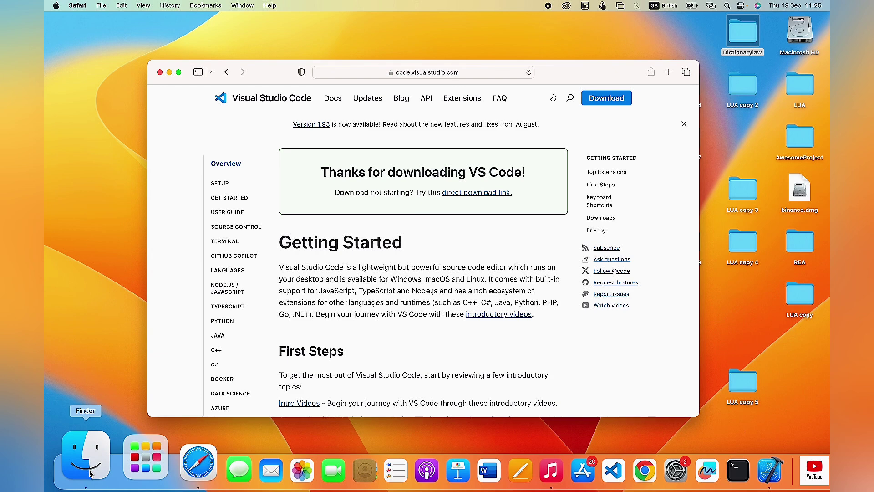
{"action": "left_click", "coordinate": [86, 456]}
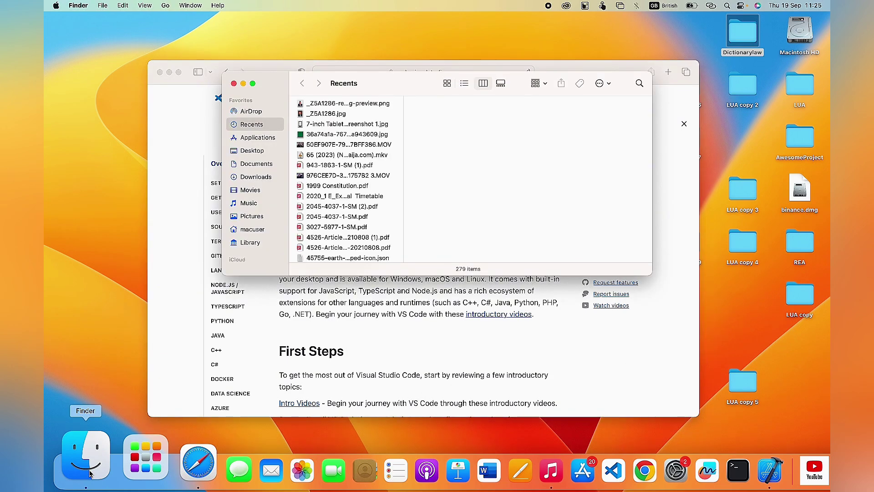
Show the Downloads folder, close the VS Code window, and drag Visual Studio Code into Applications
{"action": "left_click", "coordinate": [256, 177]}
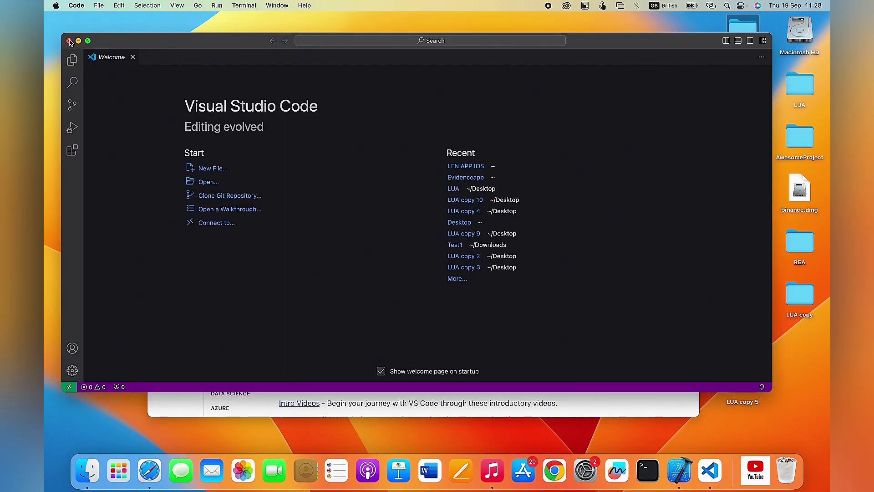
{"action": "left_click", "coordinate": [69, 41]}
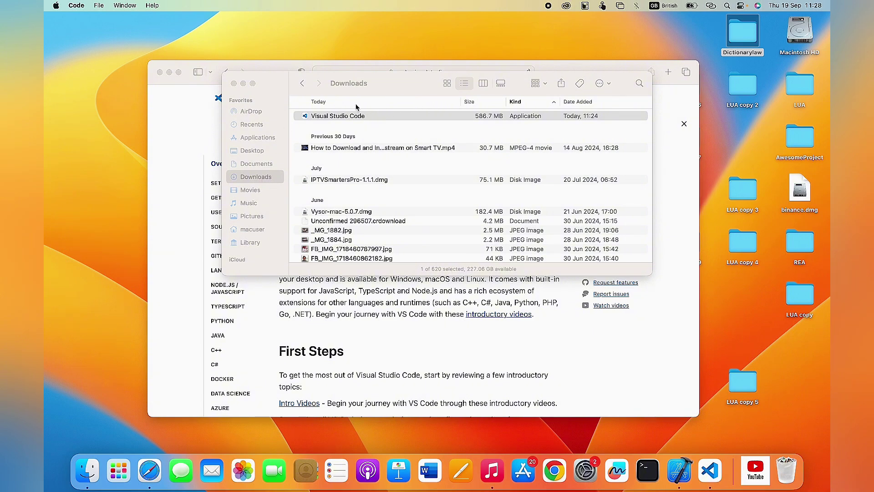
{"action": "left_click_drag", "start_coordinate": [370, 116], "coordinate": [286, 140]}
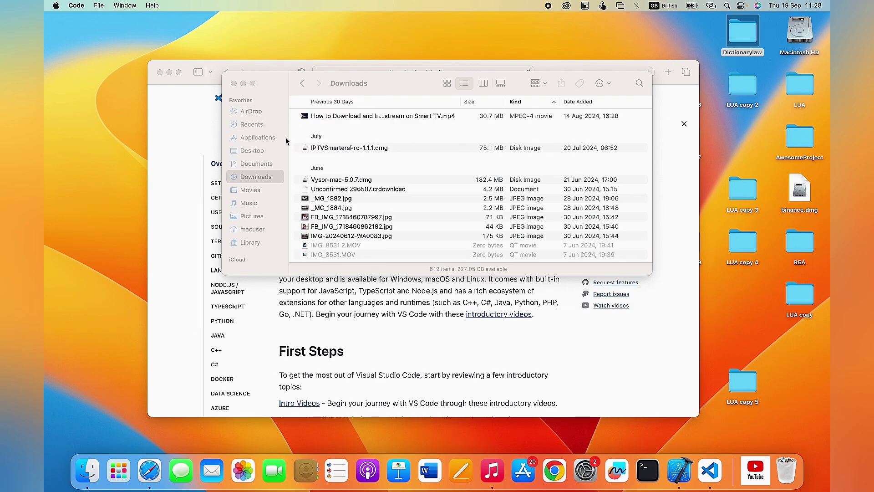
Open Applications and scroll to confirm Visual Studio Code is listed
{"action": "left_click", "coordinate": [271, 138]}
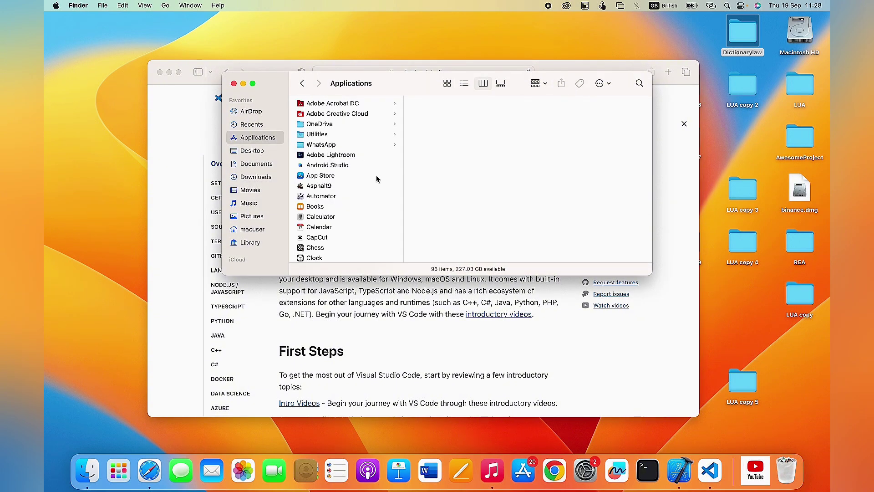
{"action": "scroll", "coordinate": [361, 184], "scroll_direction": "down", "scroll_amount": 20}
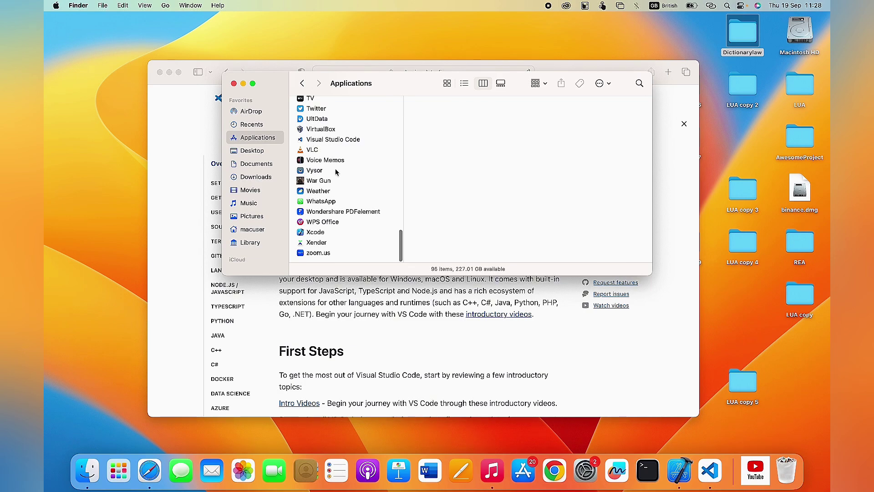
Search 'vs' in Launchpad and launch Visual Studio Code to its Welcome page
{"action": "mouse_move", "coordinate": [44, 1]}
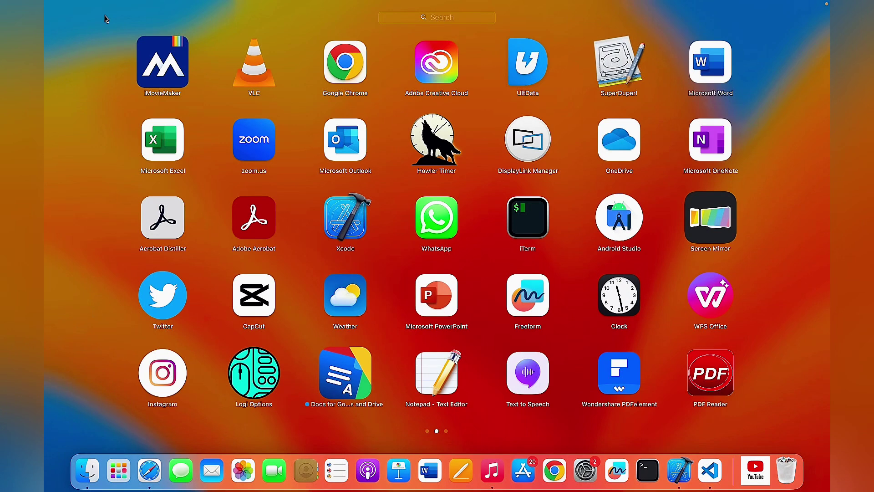
{"action": "scroll", "coordinate": [673, 270], "scroll_direction": "down", "scroll_amount": 2}
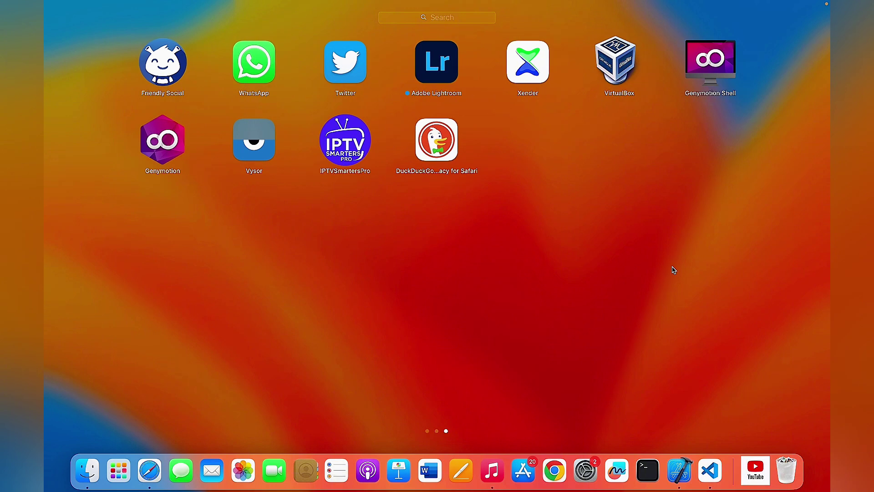
{"action": "left_click", "coordinate": [470, 22]}
{"action": "type", "text": "vs"}
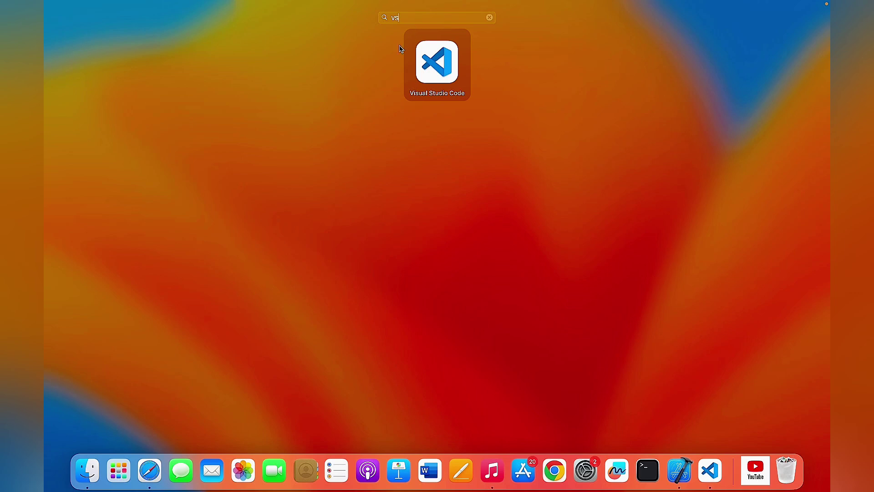
{"action": "left_click", "coordinate": [438, 62]}
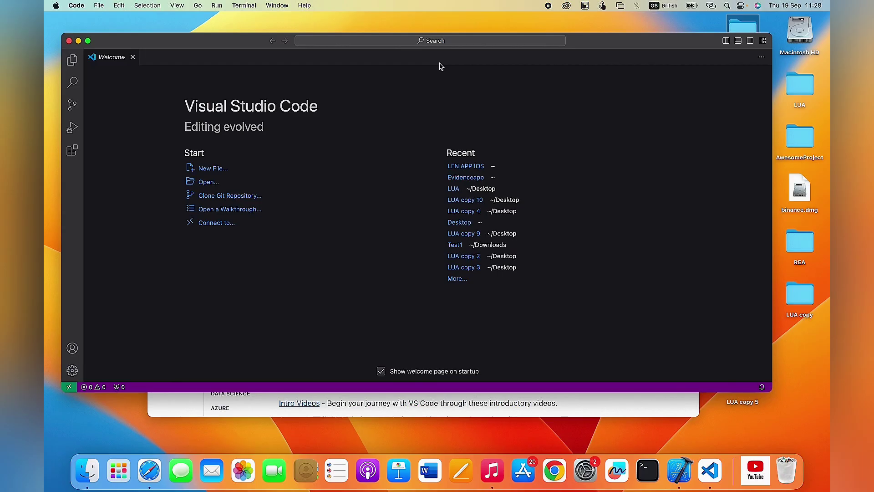